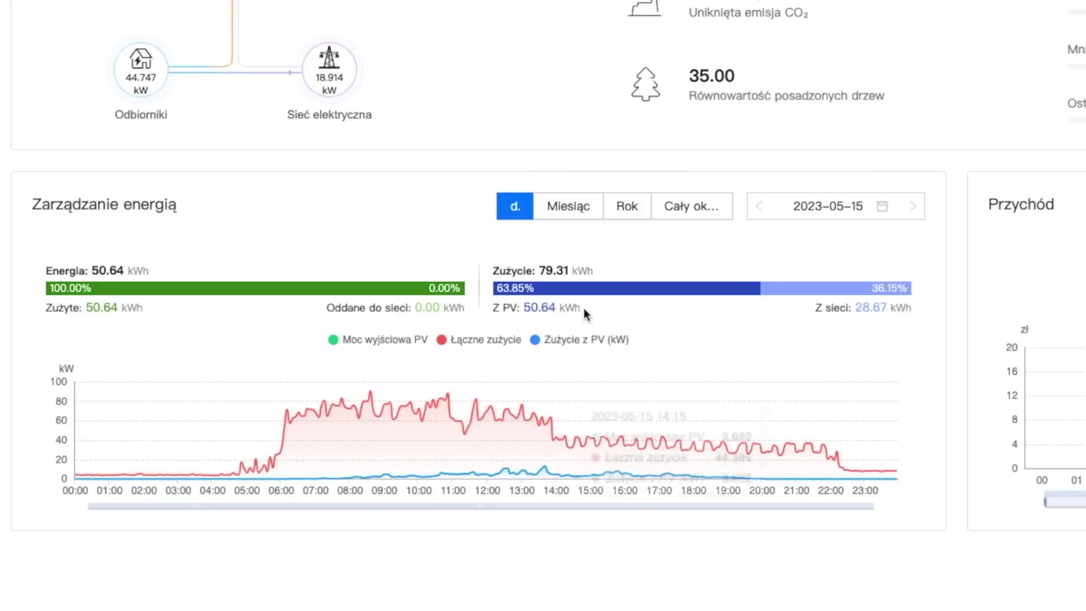
# View the energy management chart for the previous day, 2023-05-14, and for the whole year
pyautogui.click(759, 210)
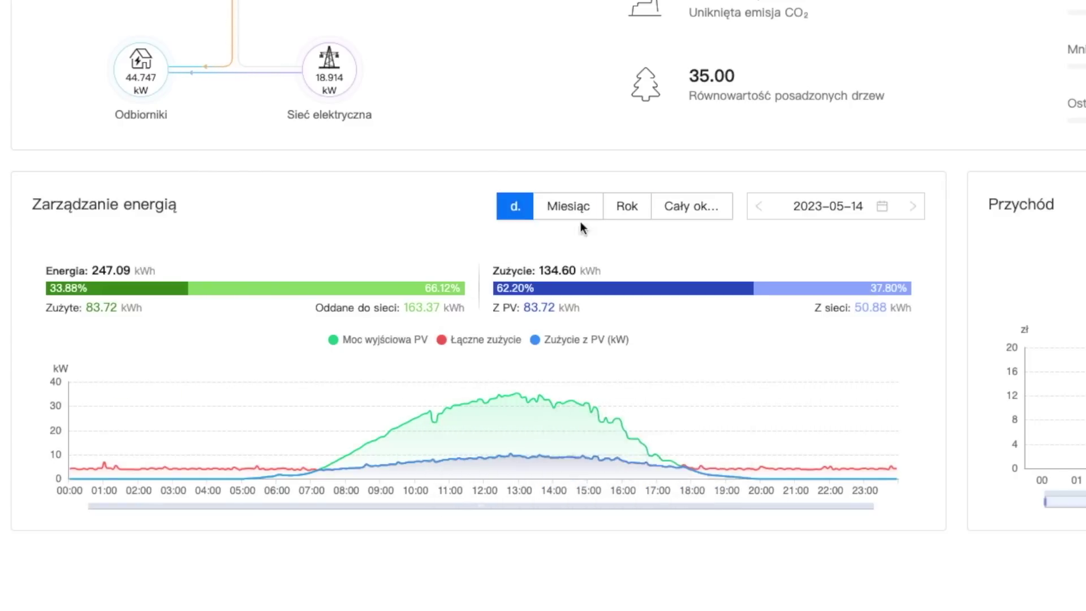
pyautogui.click(627, 206)
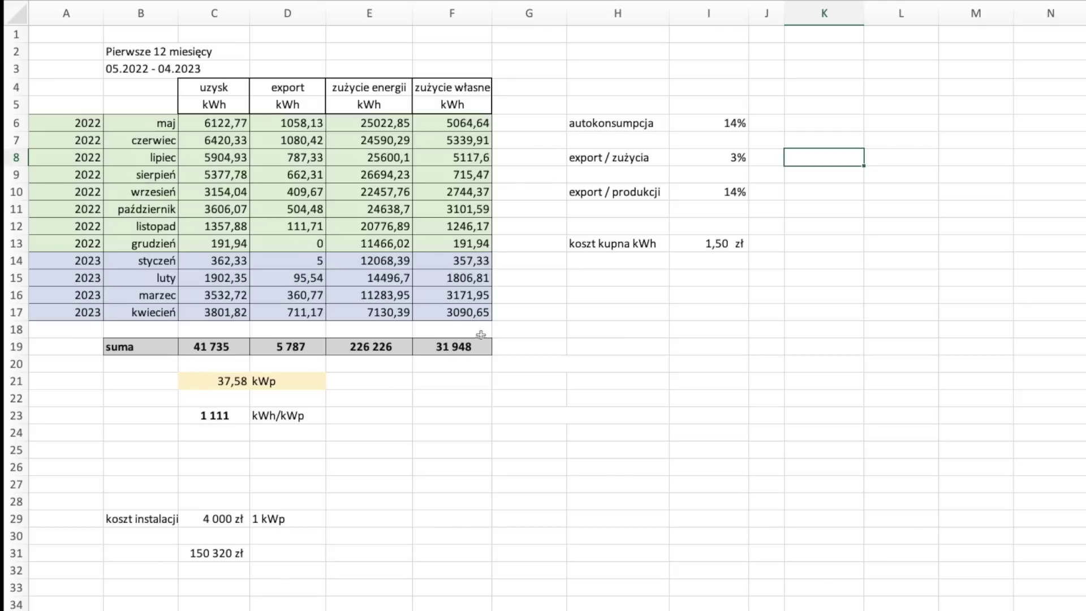
# Examine the self-consumption, export-to-consumption and export-to-production ratios in column I of the spreadsheet
pyautogui.press('Left')
pyautogui.press('Left')
pyautogui.press('Up')
pyautogui.press('Up')
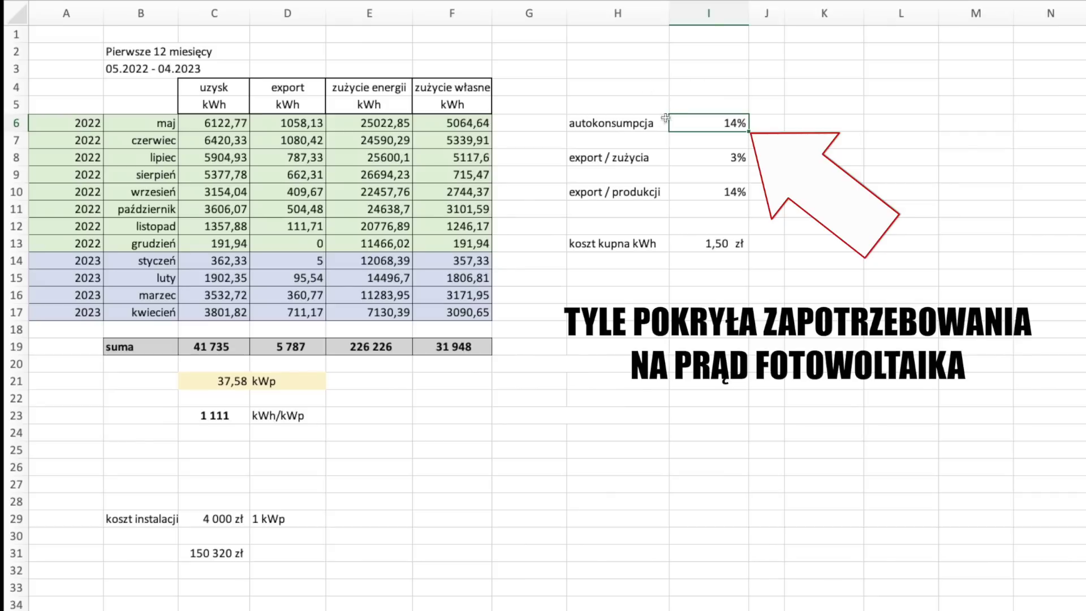
pyautogui.press('Down')
pyautogui.press('Down')
pyautogui.press('Down')
pyautogui.press('Down')
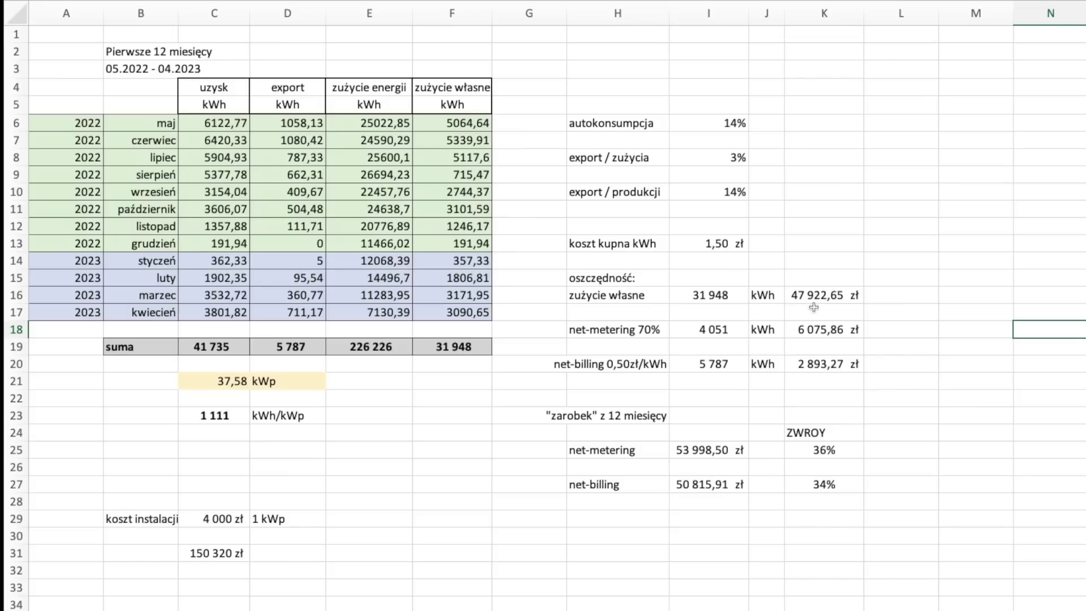
# Review the savings amounts for own consumption, net-metering and net-billing in column K, along with the 12-month net-metering earnings in I25
pyautogui.moveTo(820, 295); pyautogui.dragTo(823, 326)
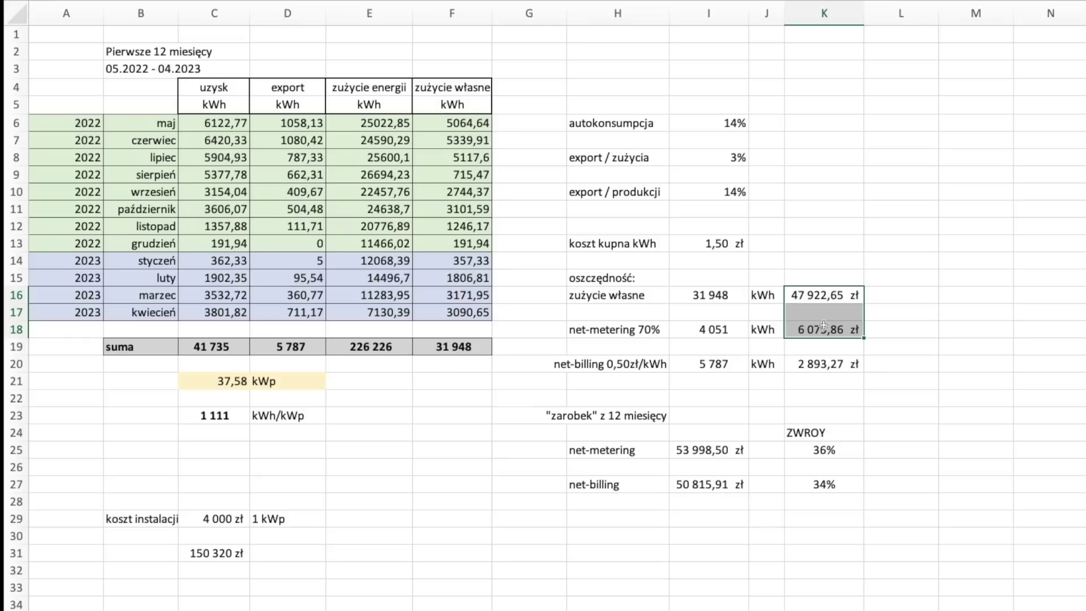
pyautogui.click(703, 448)
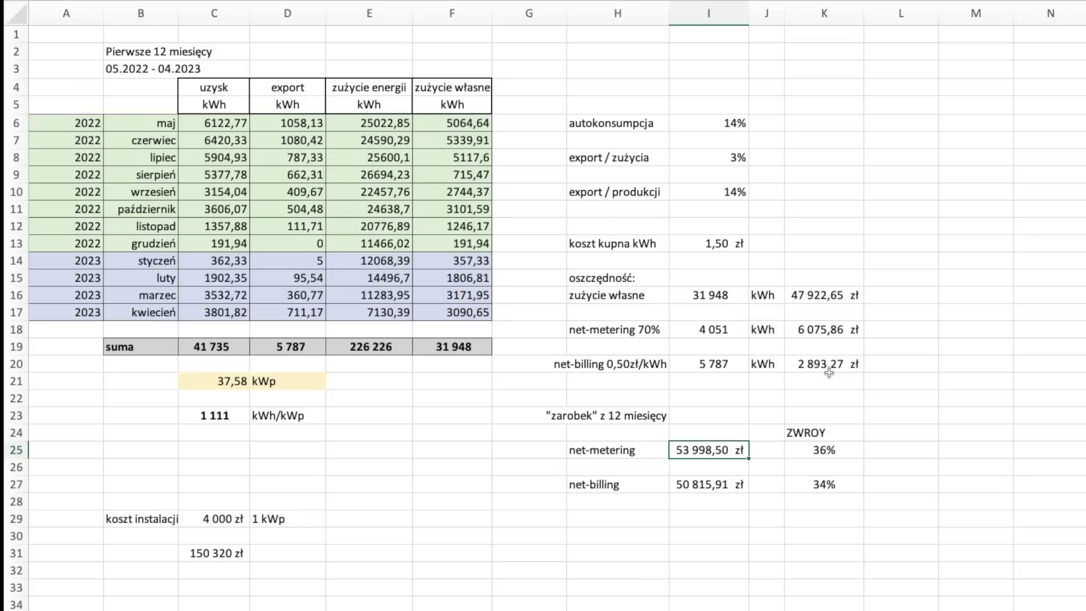
pyautogui.click(824, 306)
pyautogui.click(831, 366)
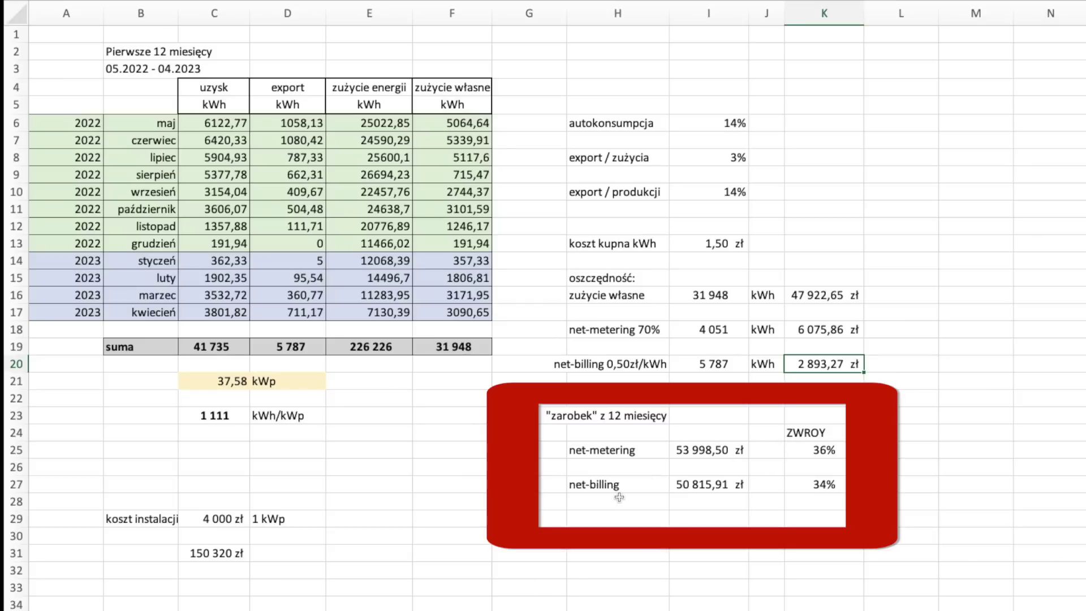
# Test the kWh purchase cost in I13 at 1 zł and at 2 zł to compare the return percentages
pyautogui.click(718, 244)
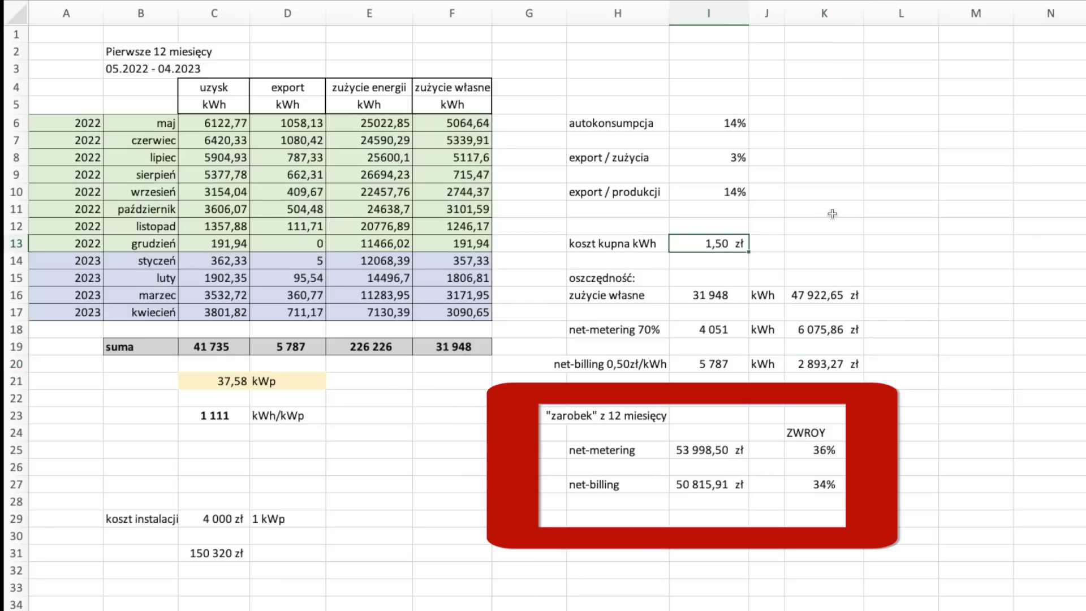
pyautogui.write('1')
pyautogui.press('Return')
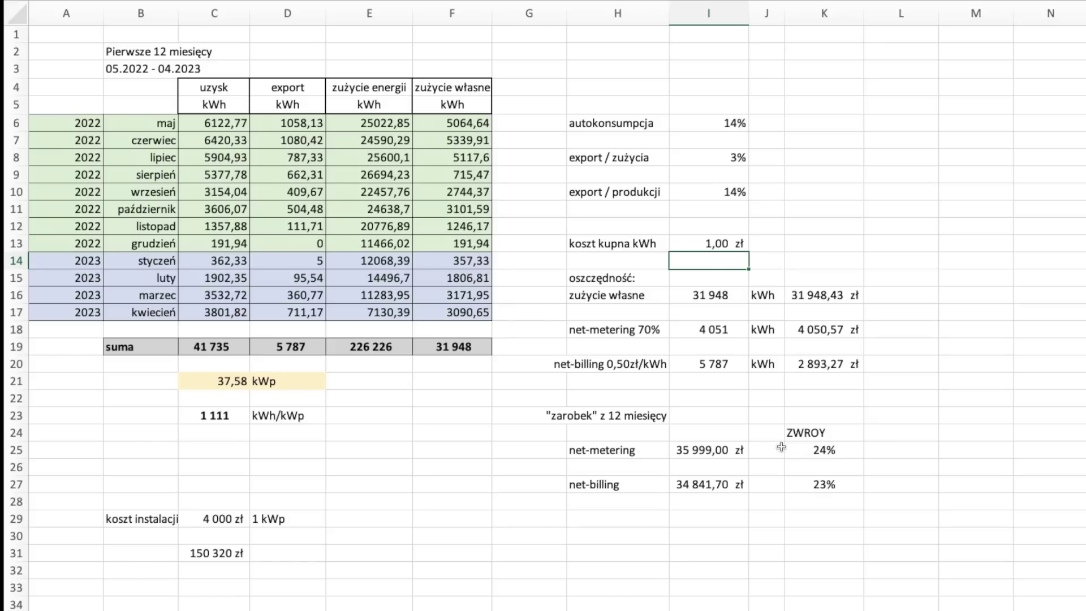
pyautogui.click(710, 244)
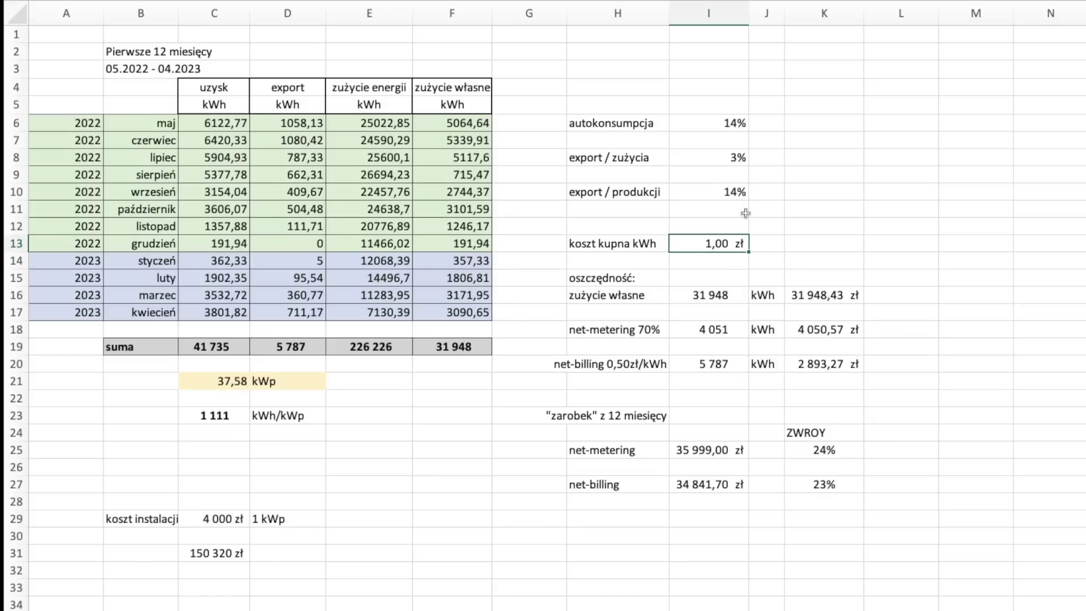
pyautogui.write('2')
pyautogui.press('Return')
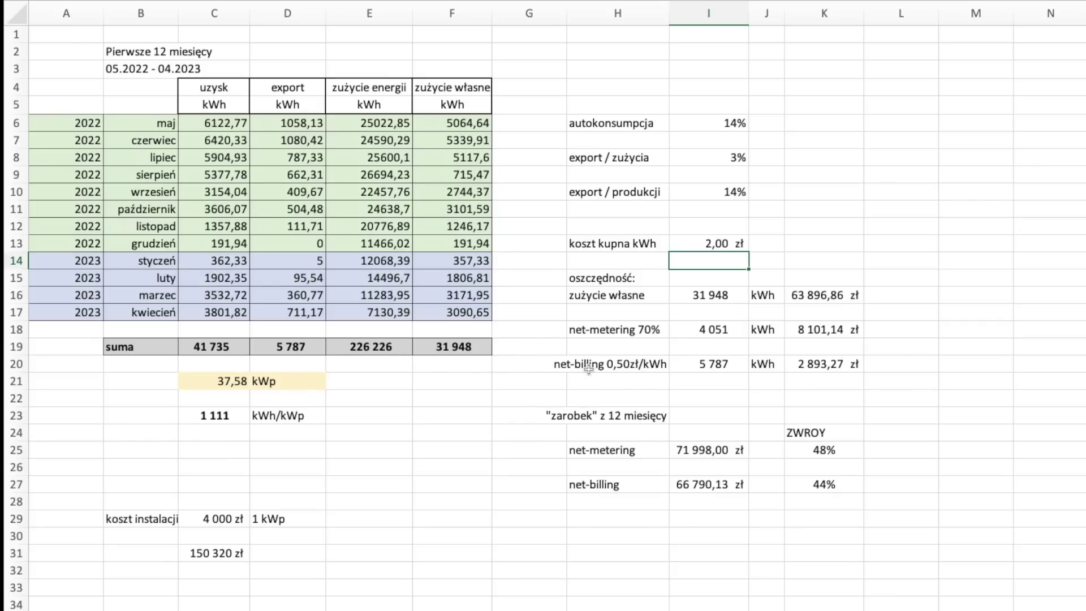
# Replace the net-billing savings amount in K20 with 0
pyautogui.click(819, 366)
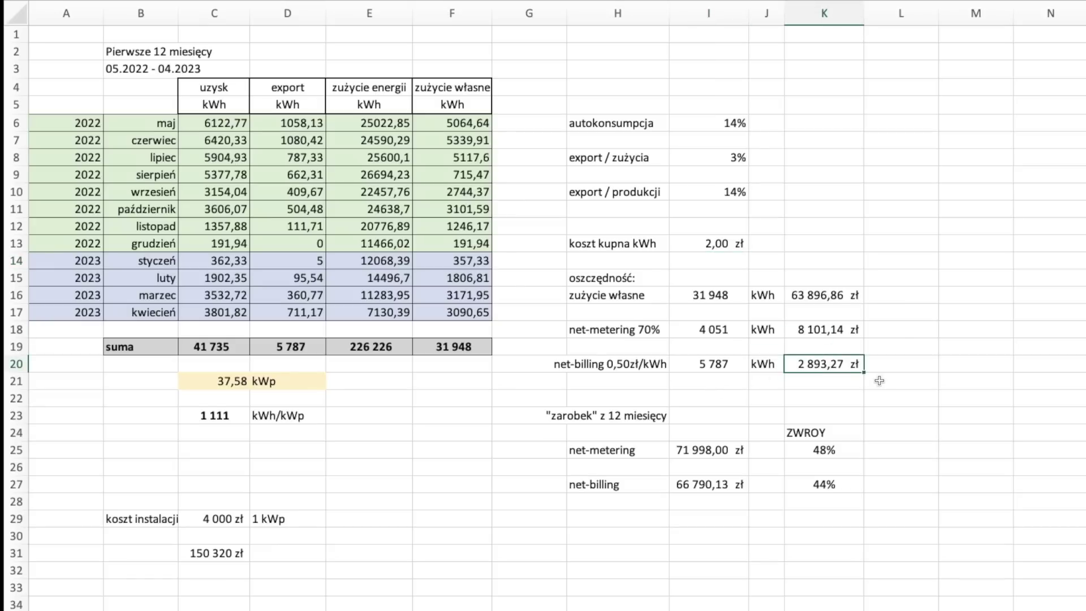
pyautogui.write('0')
pyautogui.press('Return')
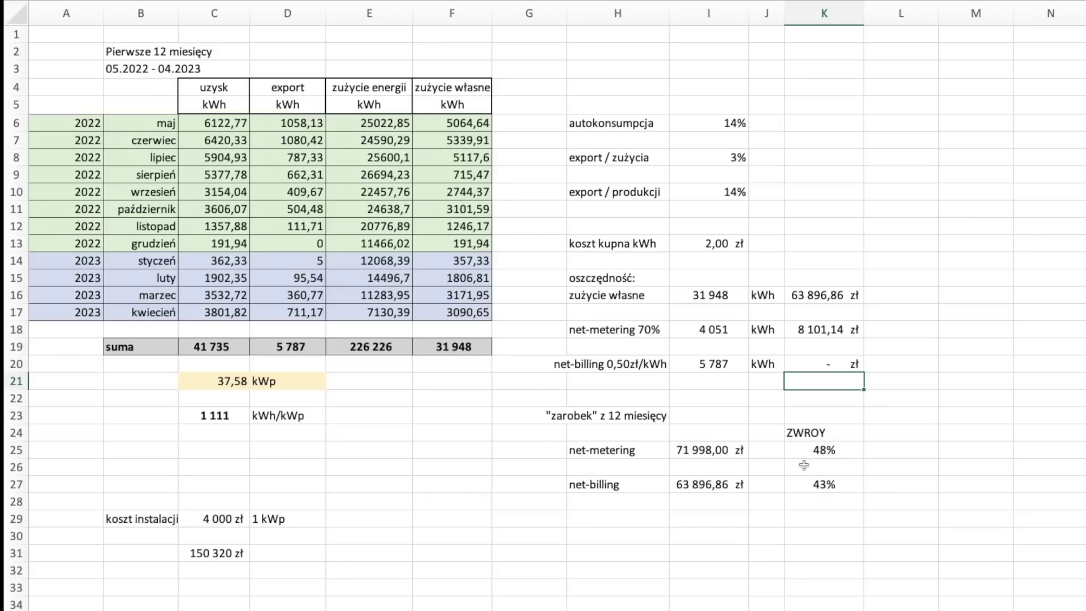
# Test the kWh purchase cost in I13 at 1 zł and at 1,50 zł with net-billing savings at zero
pyautogui.click(719, 243)
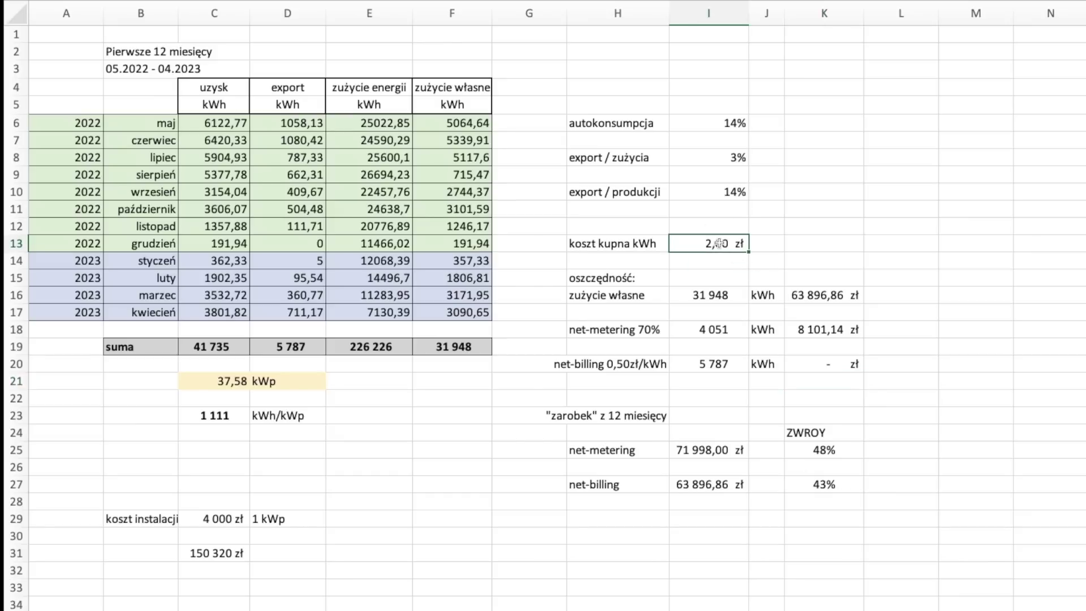
pyautogui.write('1')
pyautogui.press('Return')
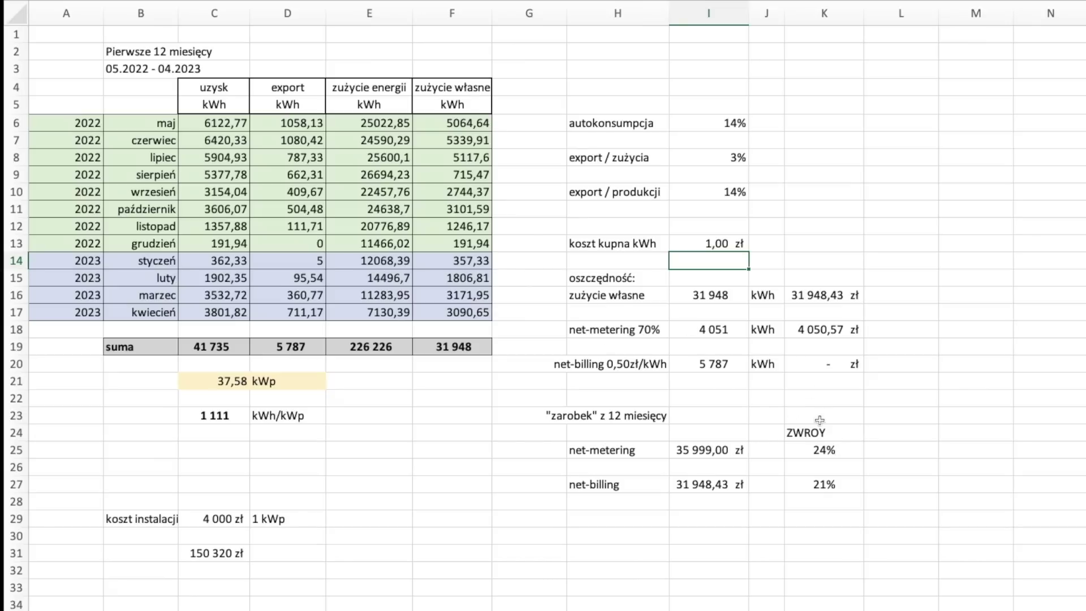
pyautogui.click(712, 243)
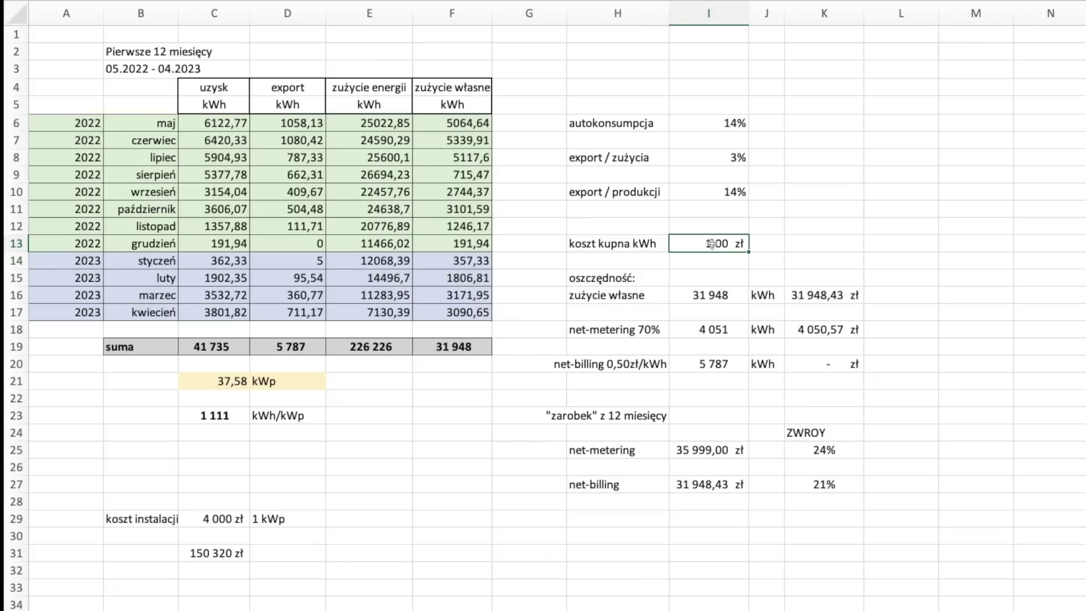
pyautogui.write('1,50')
pyautogui.press('Return')
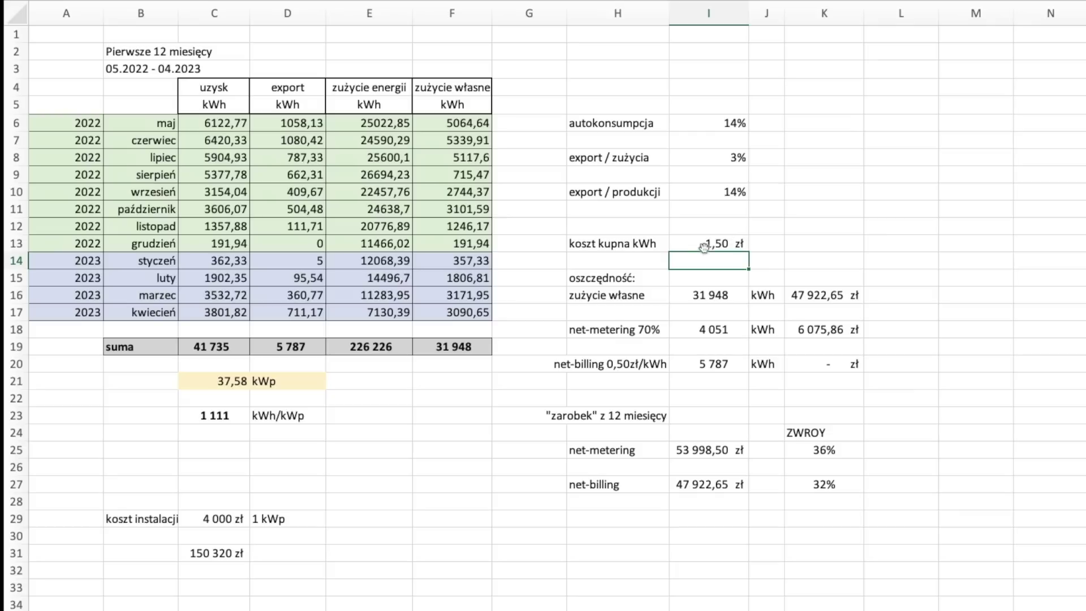
# In K13, multiply the kWh purchase cost in I13 by the total energy consumption in E19, formatted with thousands separators and two decimals
pyautogui.click(830, 243)
pyautogui.write('=')
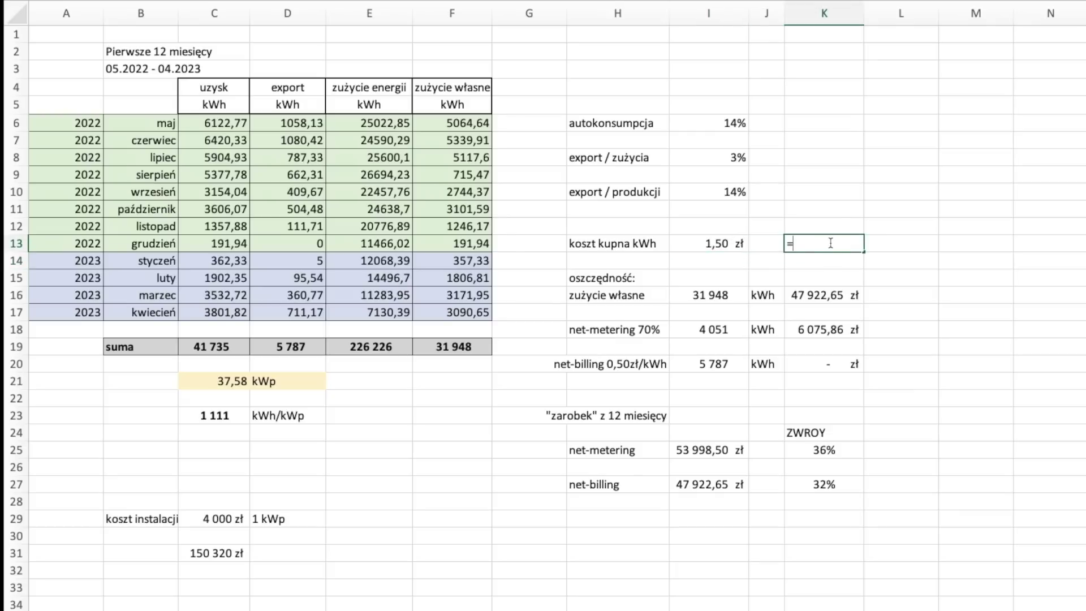
pyautogui.press('Left')
pyautogui.press('Left')
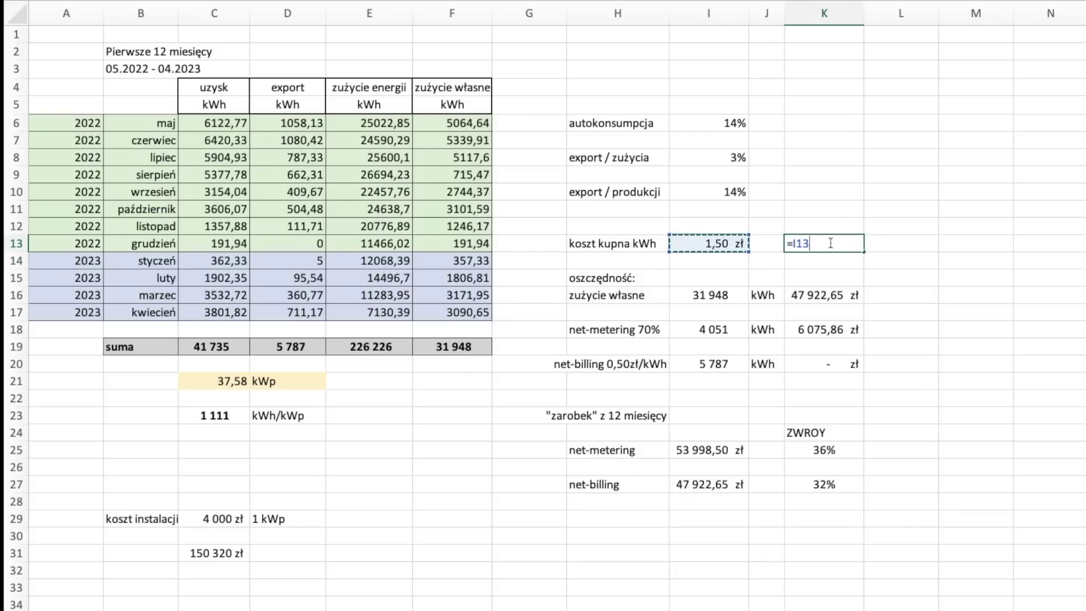
pyautogui.write('*')
pyautogui.click(385, 348)
pyautogui.press('Return')
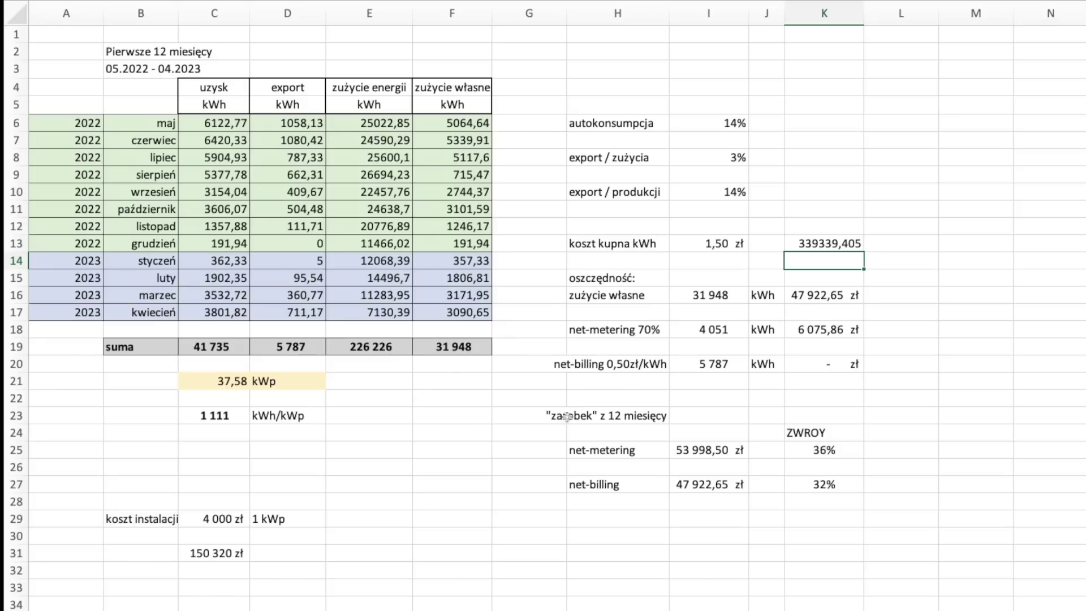
pyautogui.click(822, 248)
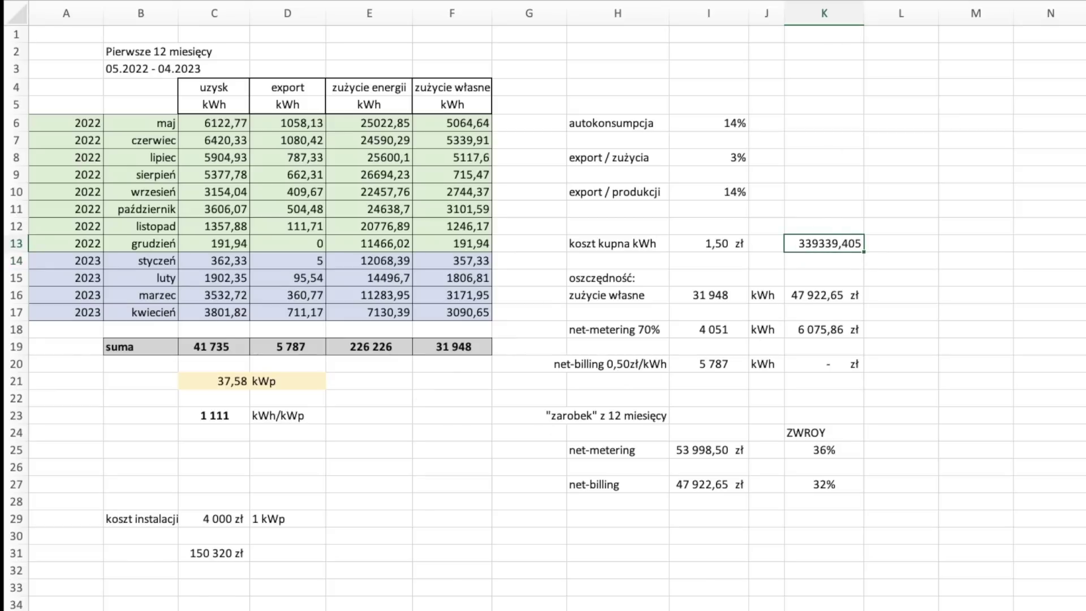
pyautogui.hotkey('ctrl', 'shift', '1')
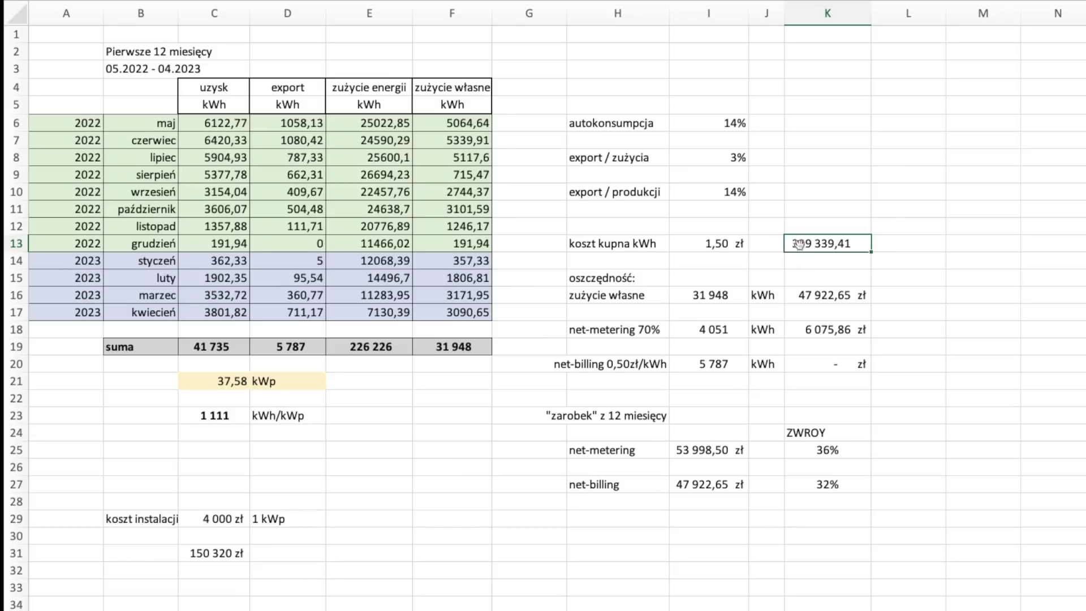
# Try a kWh purchase cost of 2 zł in I13 to compare the annual energy cost
pyautogui.click(715, 244)
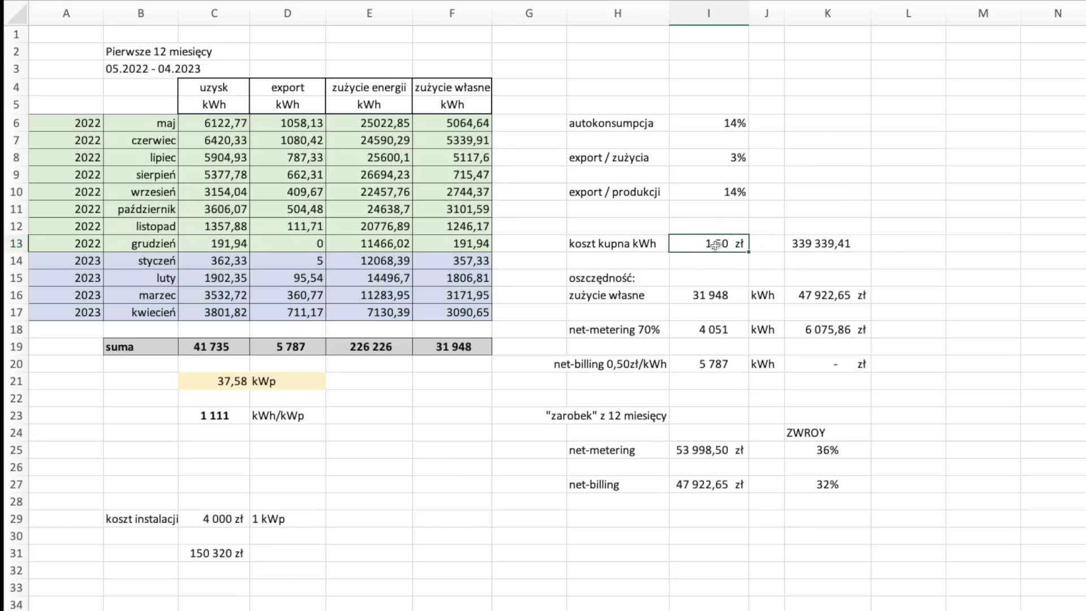
pyautogui.write('2')
pyautogui.press('Return')
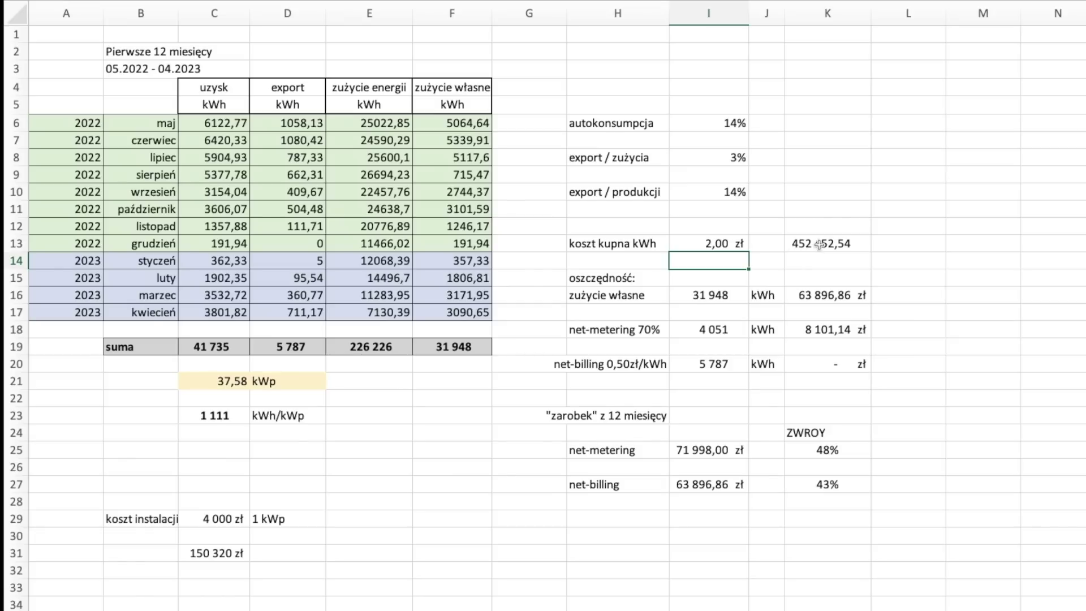
# Set the kWh purchase cost in I13 to 1 zł
pyautogui.click(716, 244)
pyautogui.write('1')
pyautogui.press('Return')
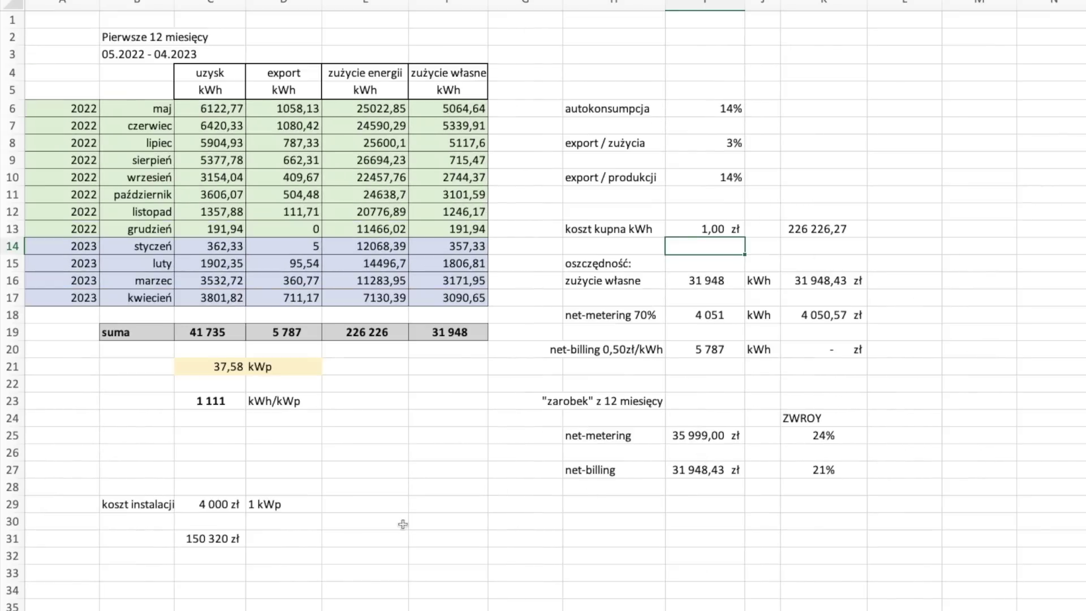
# Enter 300000 in C33, below the total installation cost
pyautogui.click(192, 539)
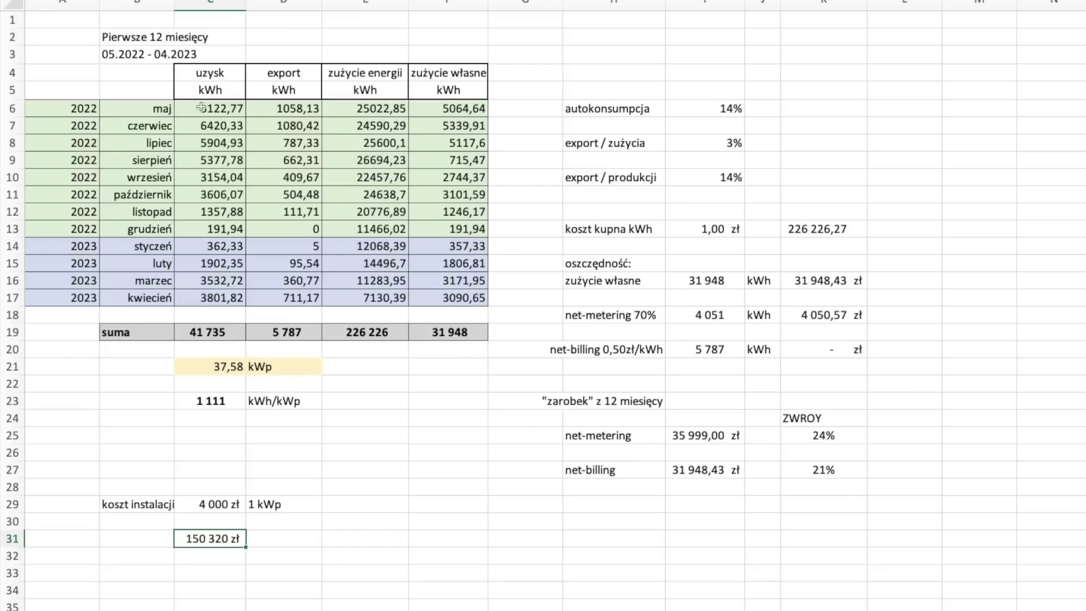
pyautogui.click(188, 576)
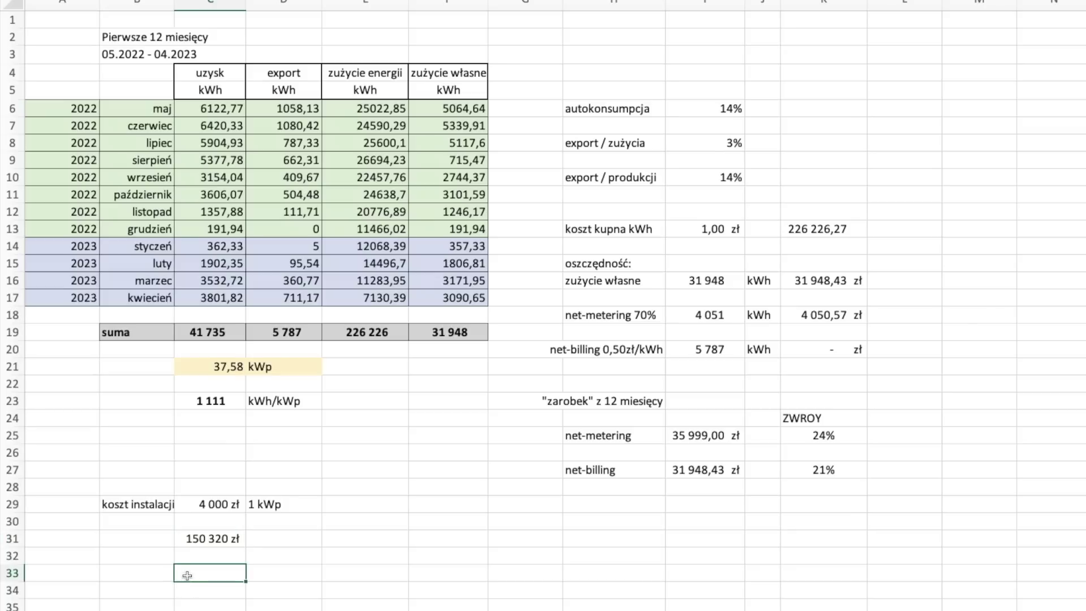
pyautogui.write('300000')
pyautogui.press('Return')
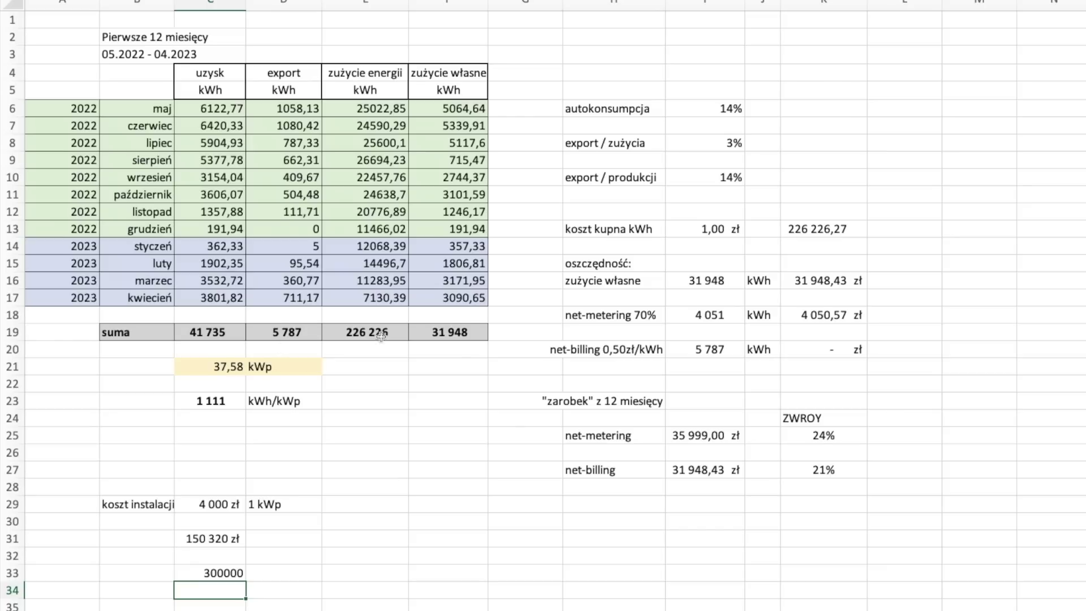
# Set the net-billing energy amount in I20 to 45000 kWh
pyautogui.click(710, 353)
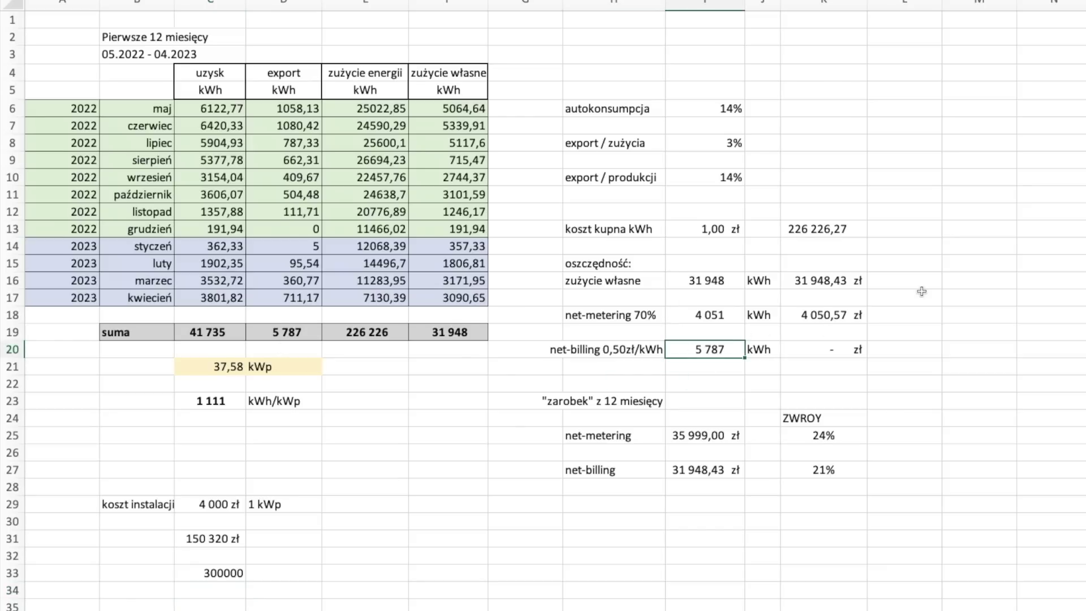
pyautogui.write('45000')
pyautogui.press('Return')
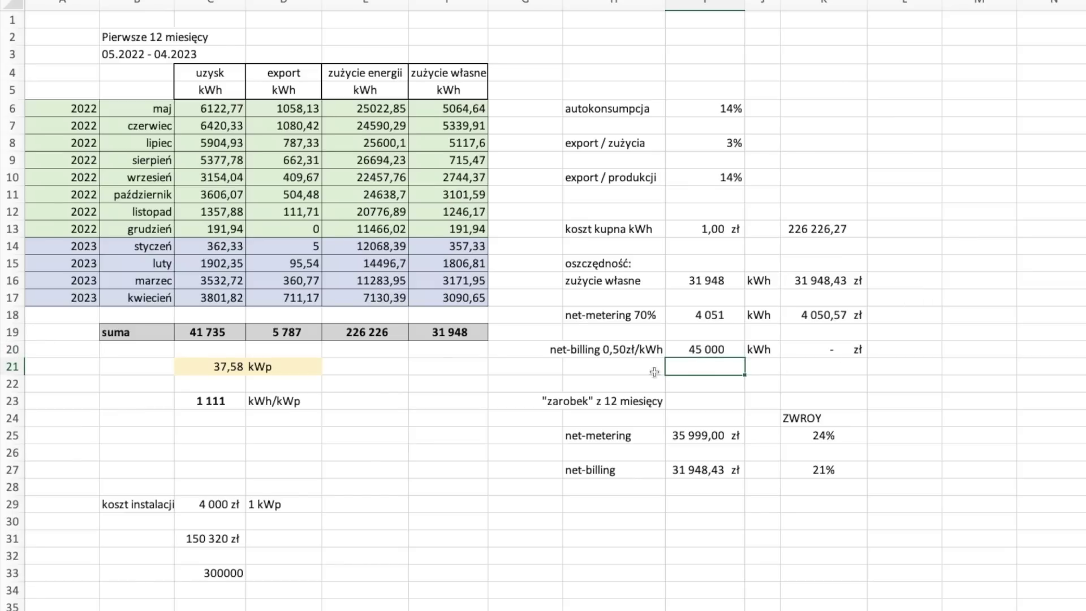
pyautogui.click(829, 352)
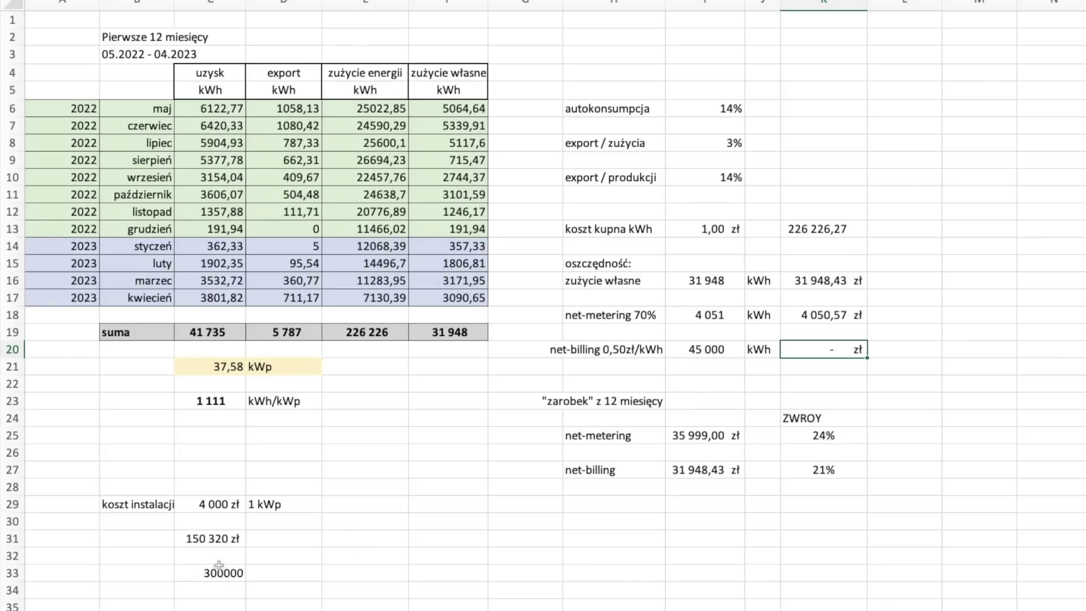
pyautogui.click(208, 592)
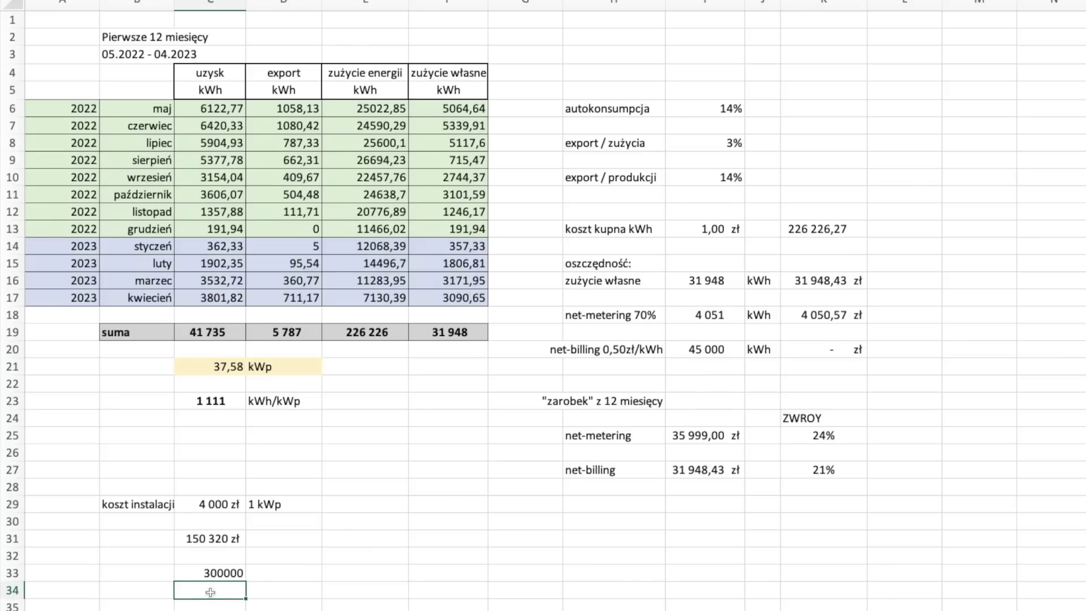